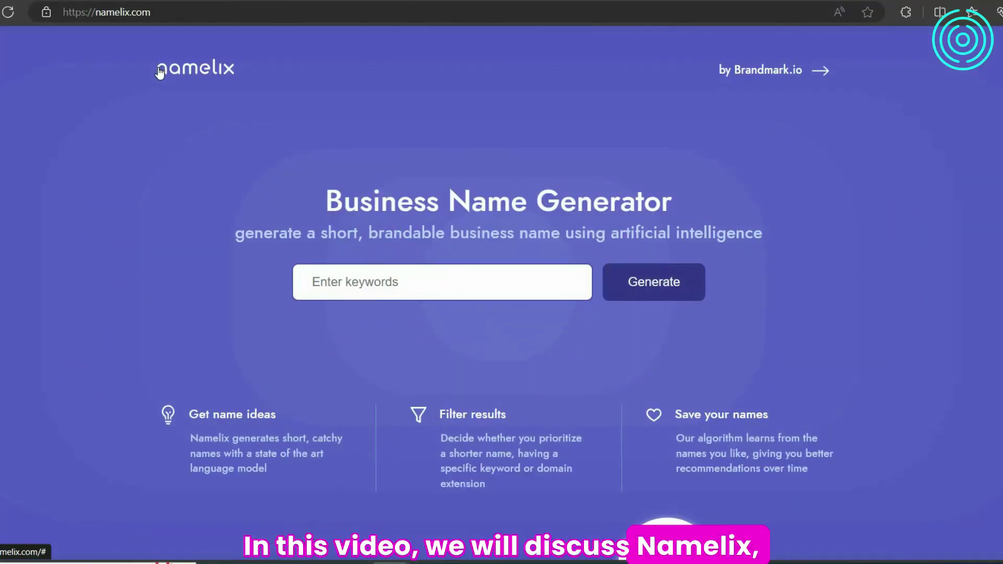
- Read through the Namelix homepage, highlighting the heading, subtitle and Get name ideas description
scroll(159, 73, "down", 8)
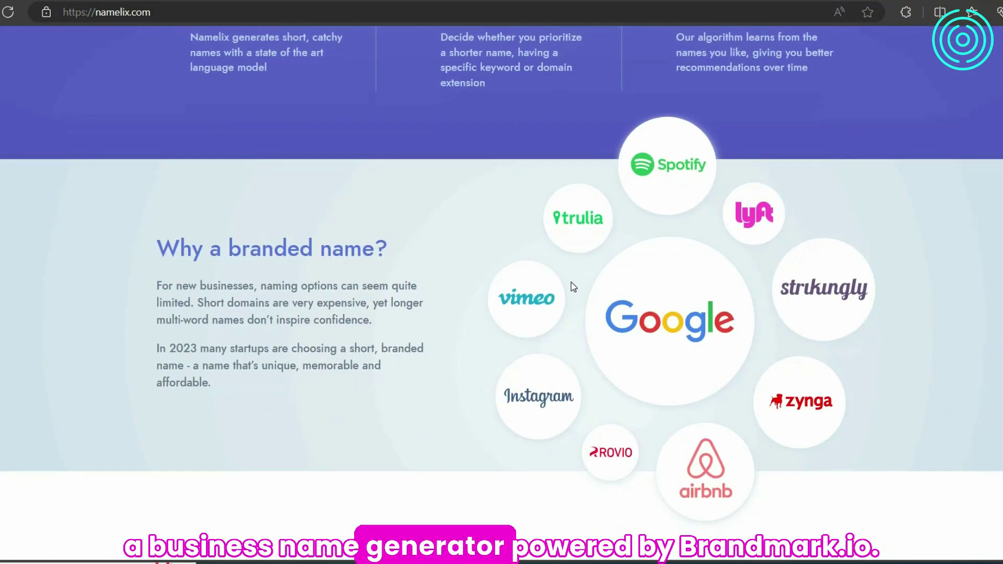
scroll(584, 215, "up", 8)
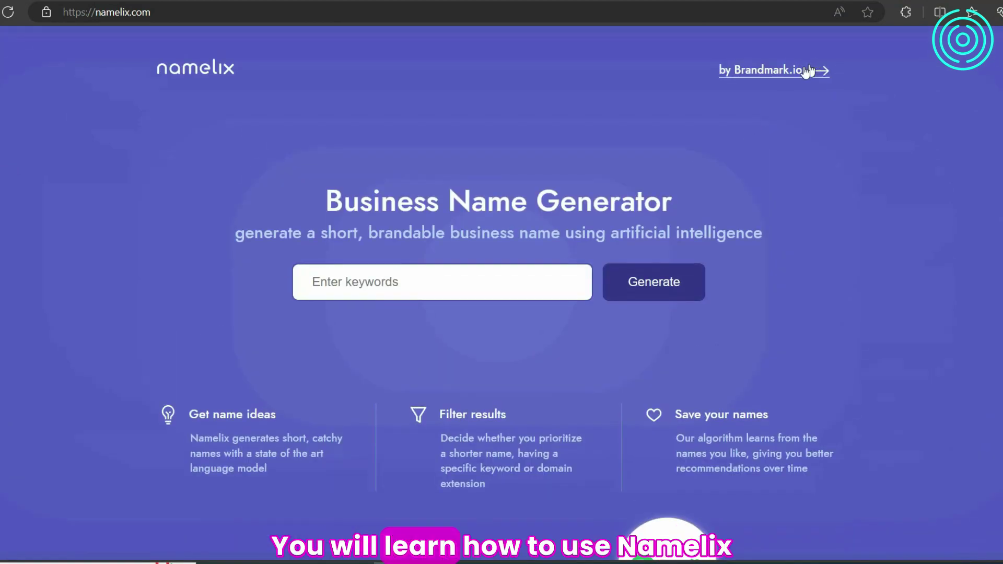
scroll(721, 255, "down", 7)
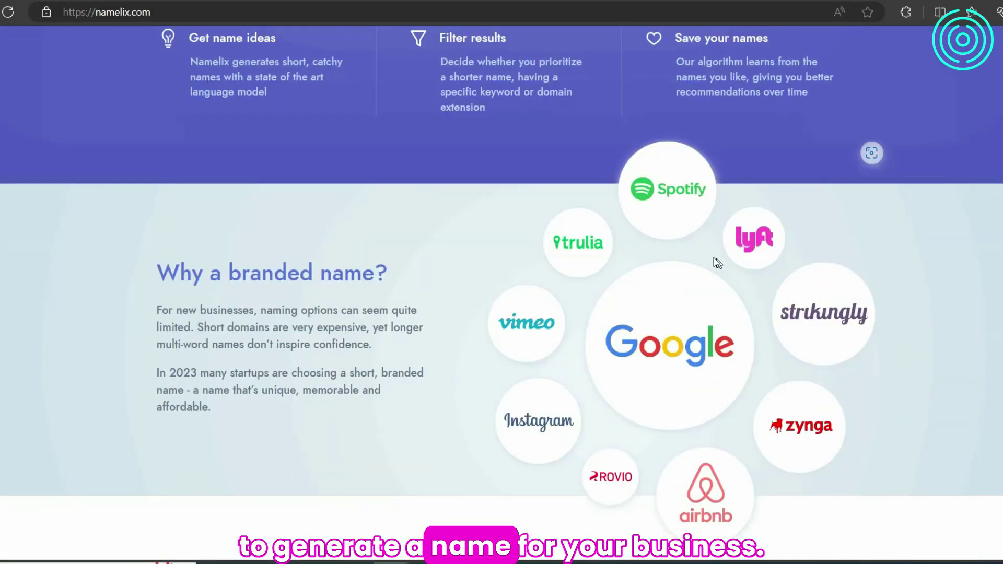
scroll(718, 263, "down", 3)
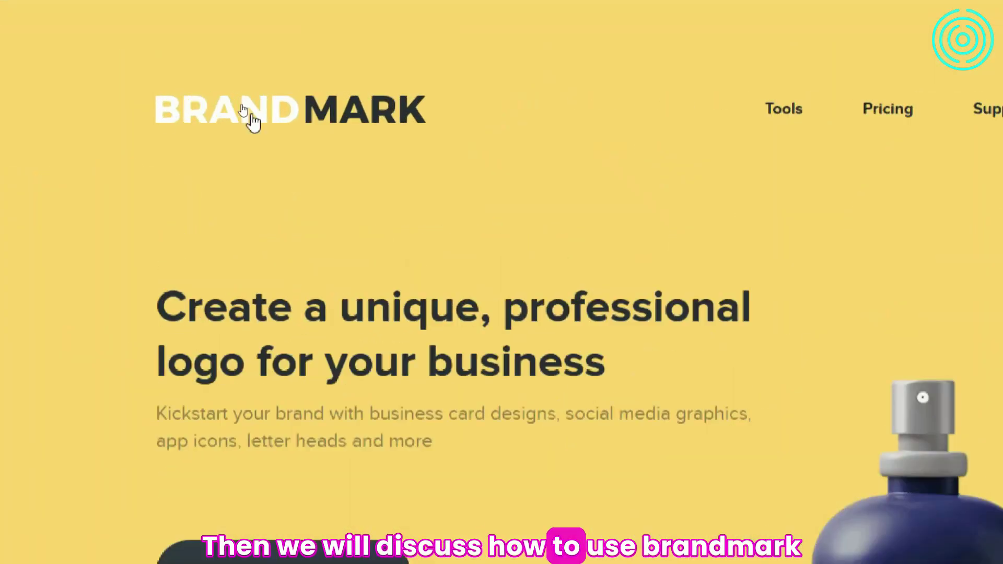
scroll(365, 397, "down", 3)
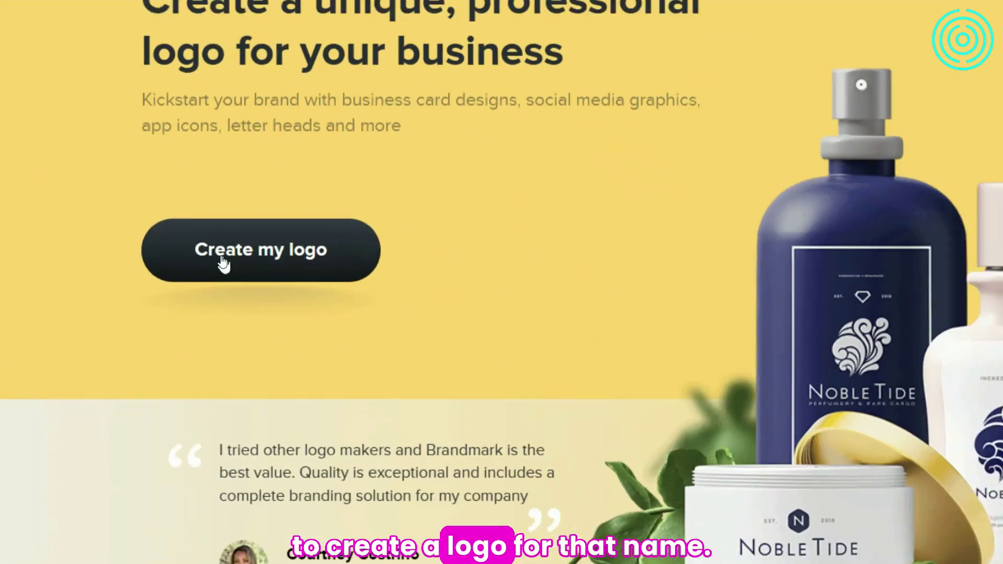
scroll(223, 264, "down", 5)
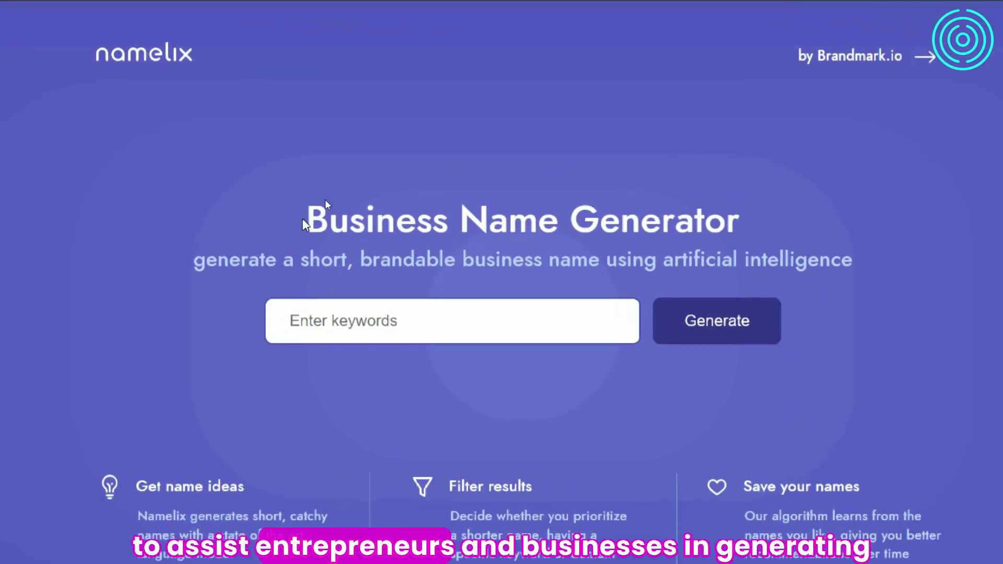
left_click_drag(766, 204, 754, 212)
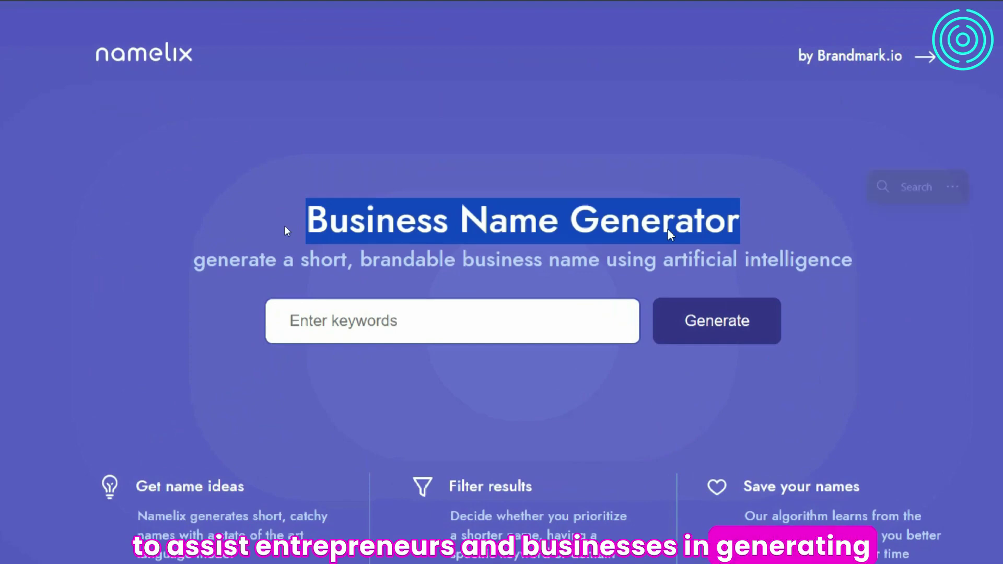
left_click(240, 236)
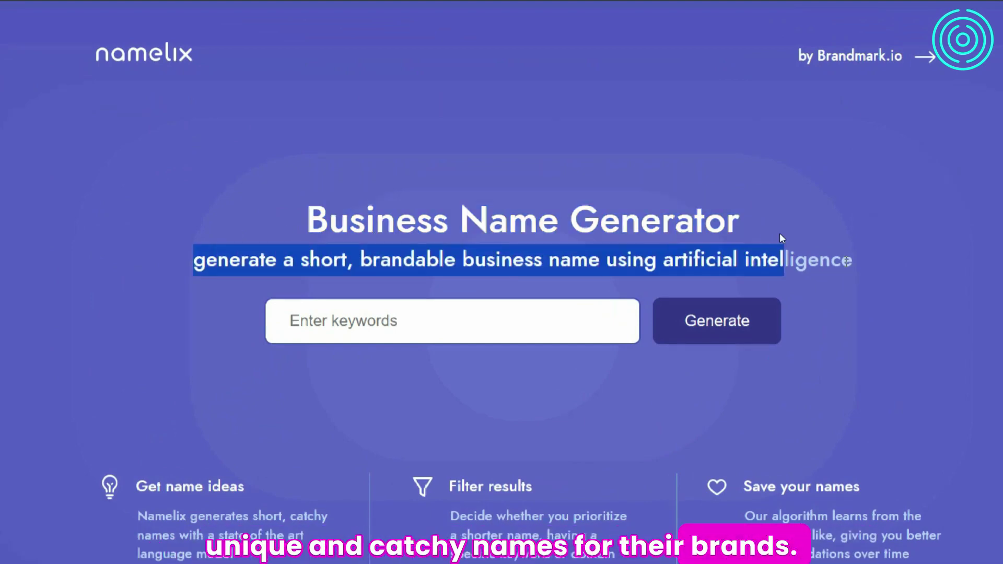
left_click_drag(780, 233, 868, 261)
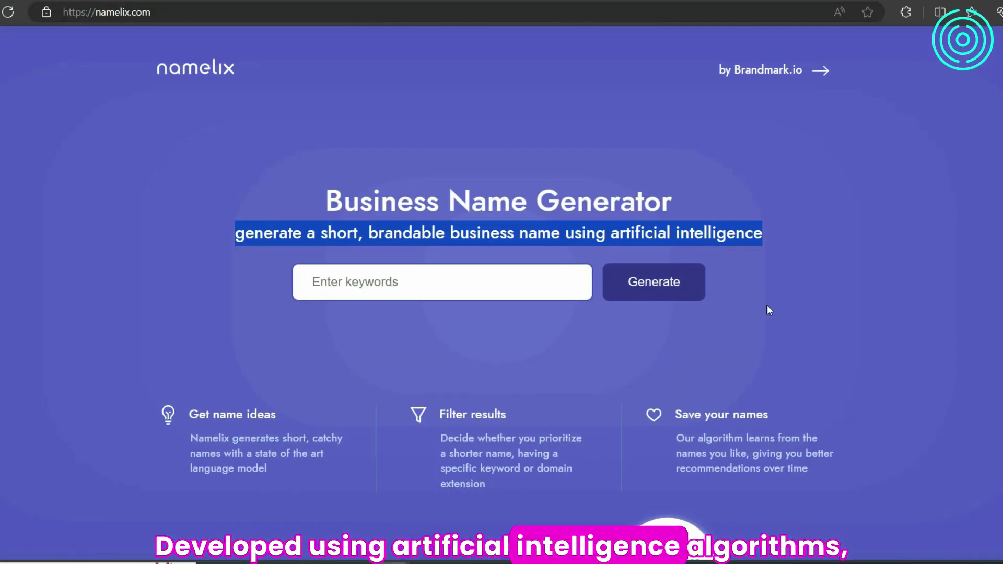
left_click(768, 302)
scroll(768, 293, "down", 3)
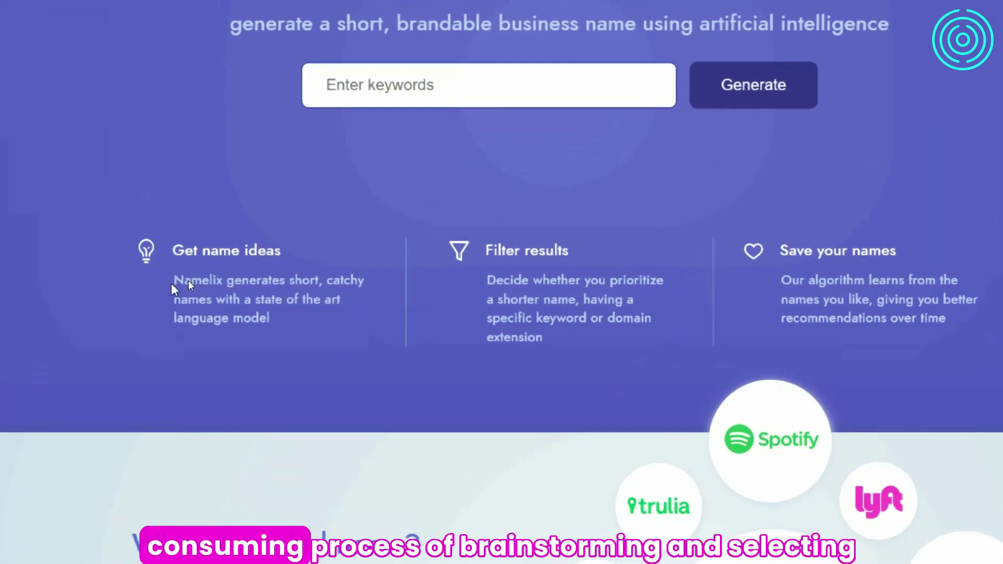
left_click_drag(294, 303, 308, 318)
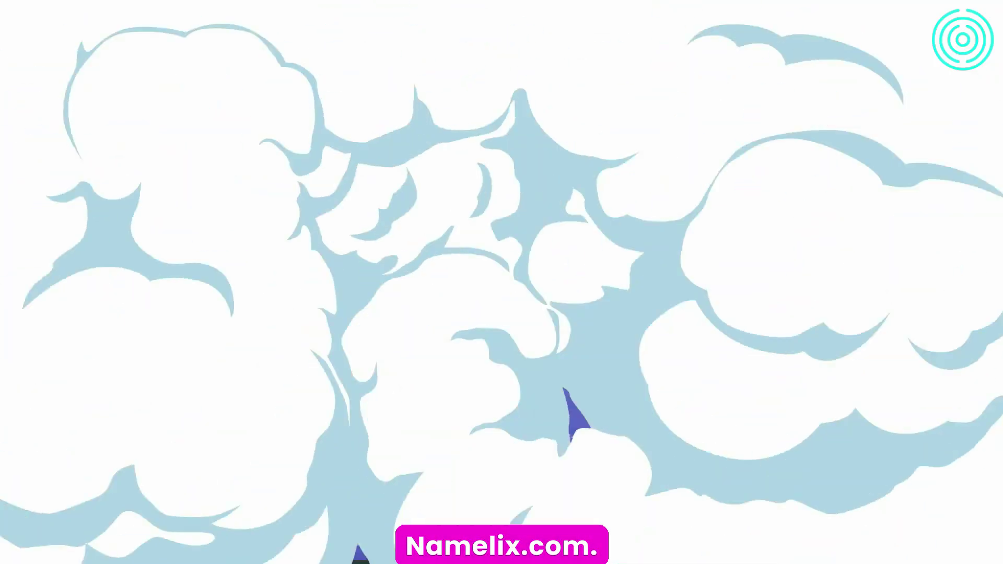
- Enter the keywords 'Online Store, Recycled Products' and generate names
left_click(374, 282)
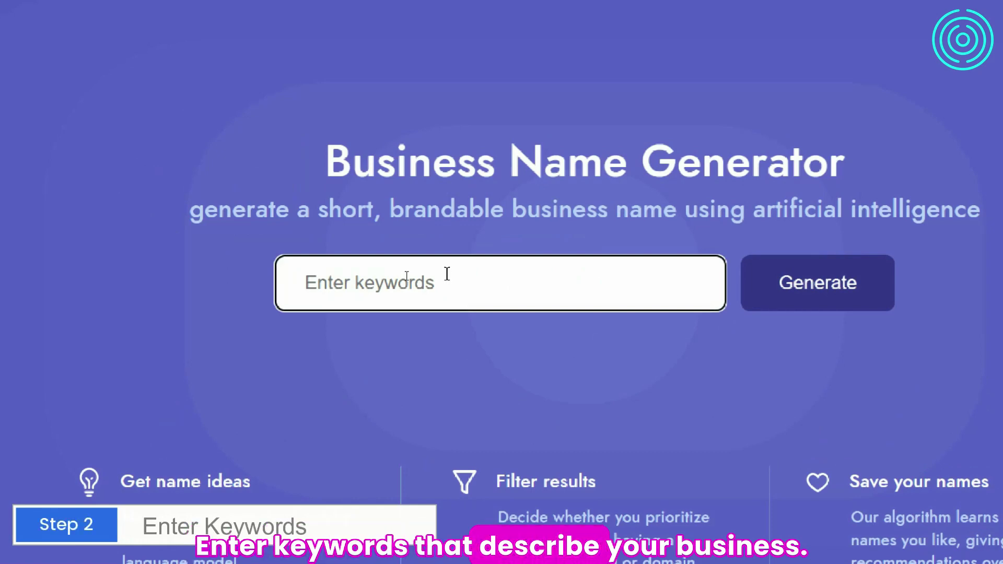
type("Oni")
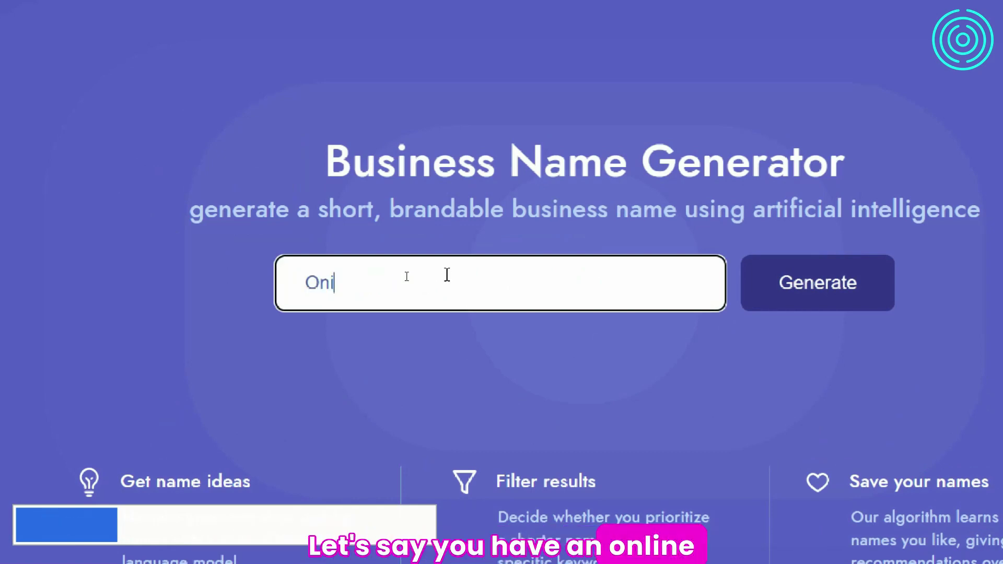
type("ne Store, Recycled Products")
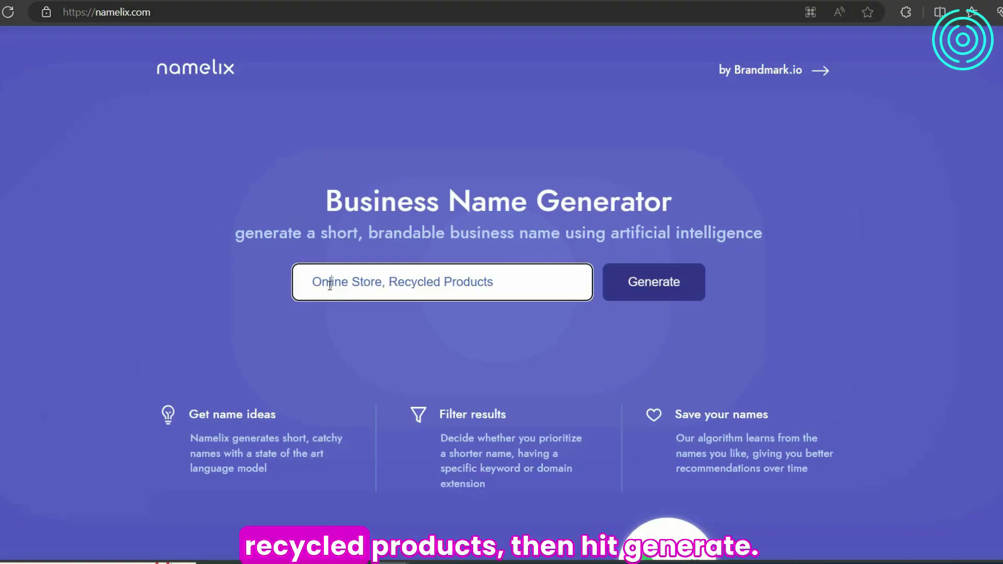
left_click(822, 285)
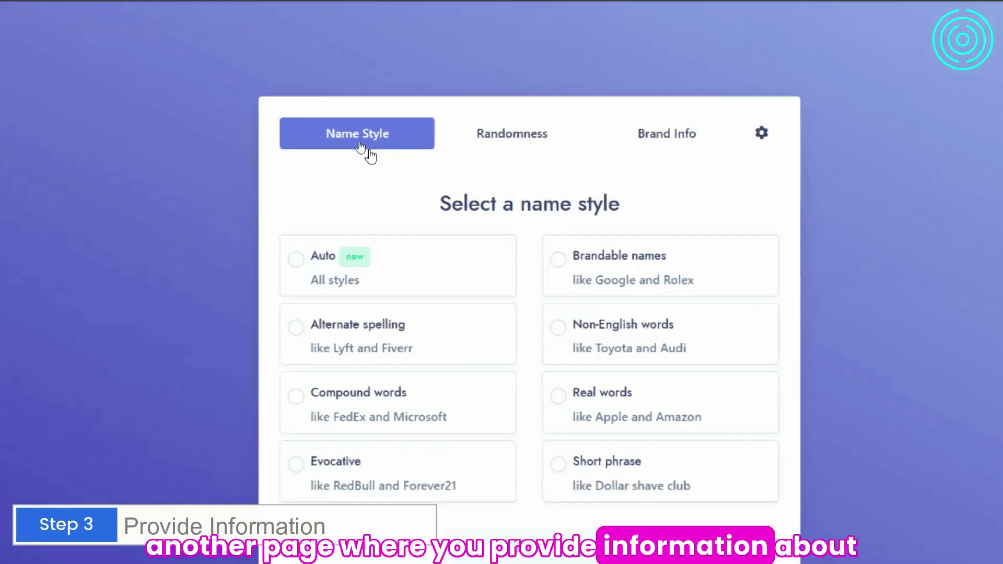
- Pick Auto style and Medium randomness, describe 'Selling recycled products in economical price', check domains, and generate
left_click(519, 139)
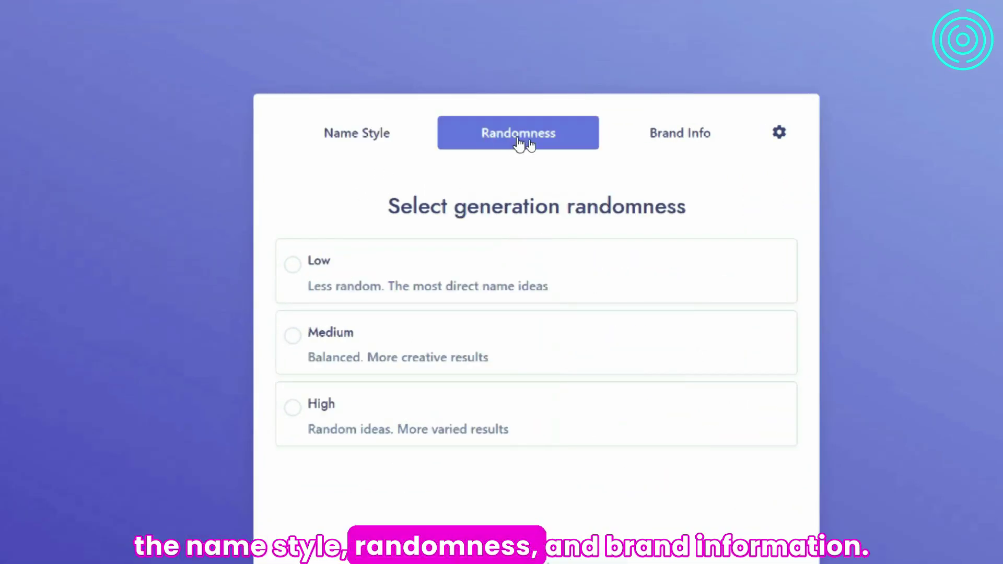
left_click(691, 141)
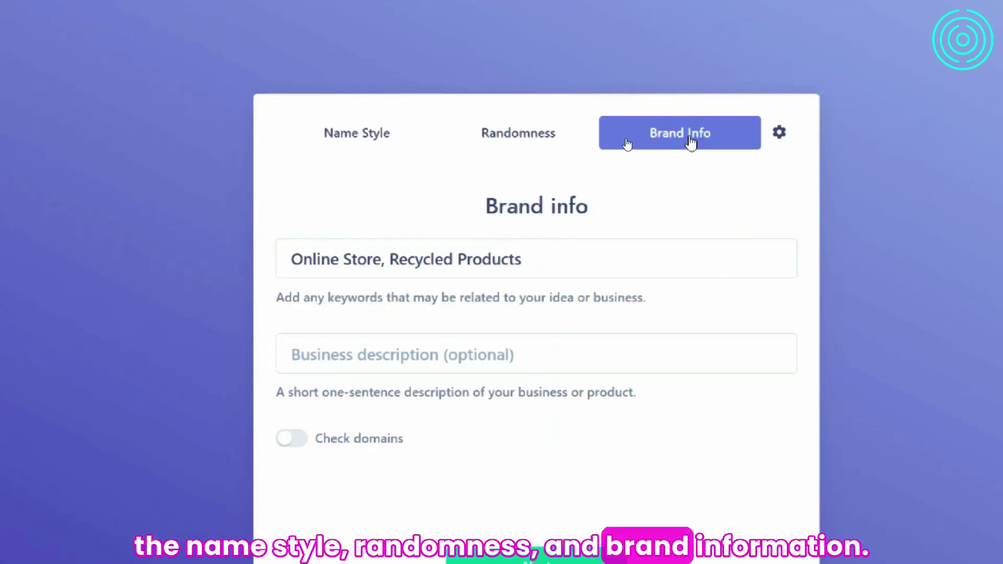
left_click(372, 149)
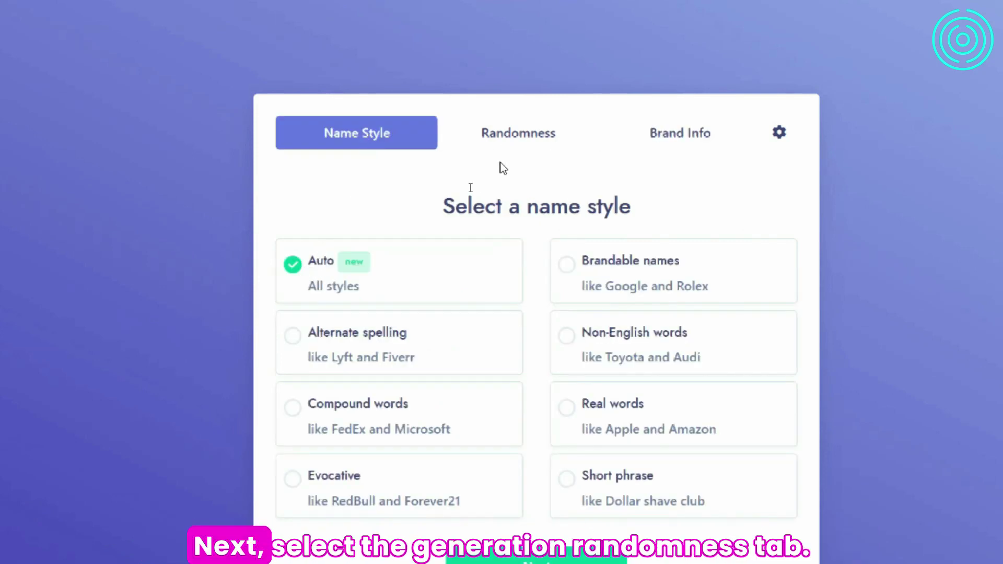
left_click(515, 137)
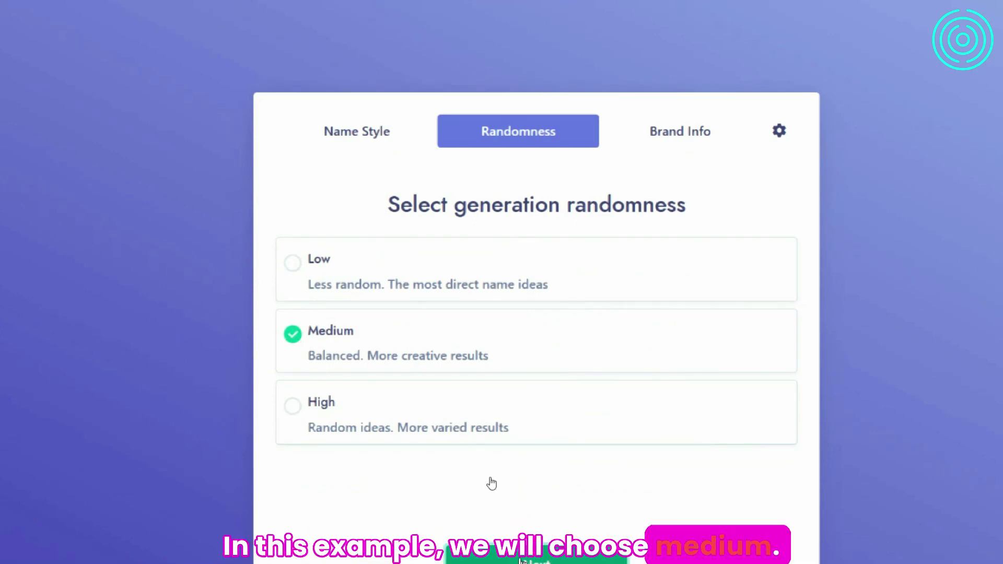
left_click(521, 560)
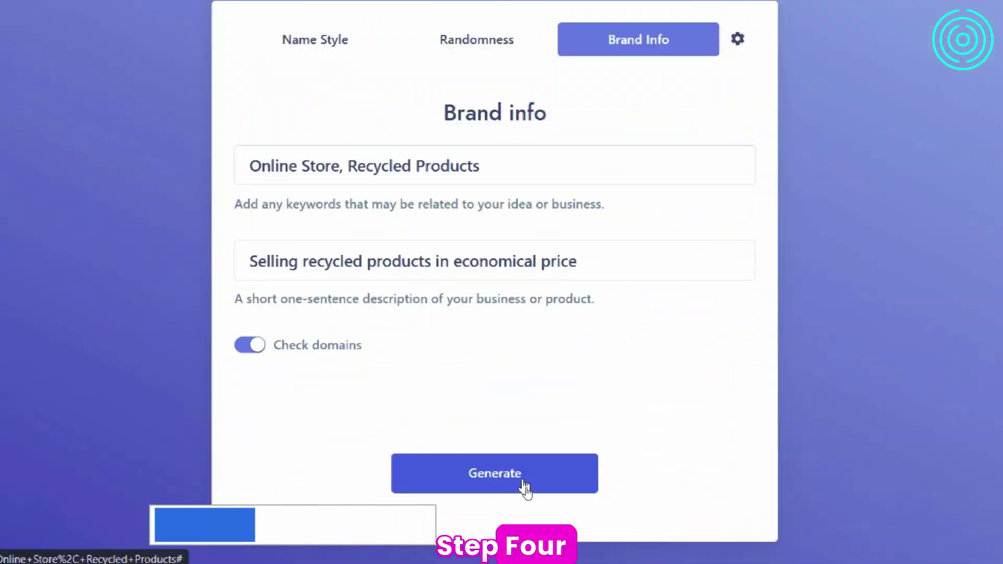
left_click(526, 489)
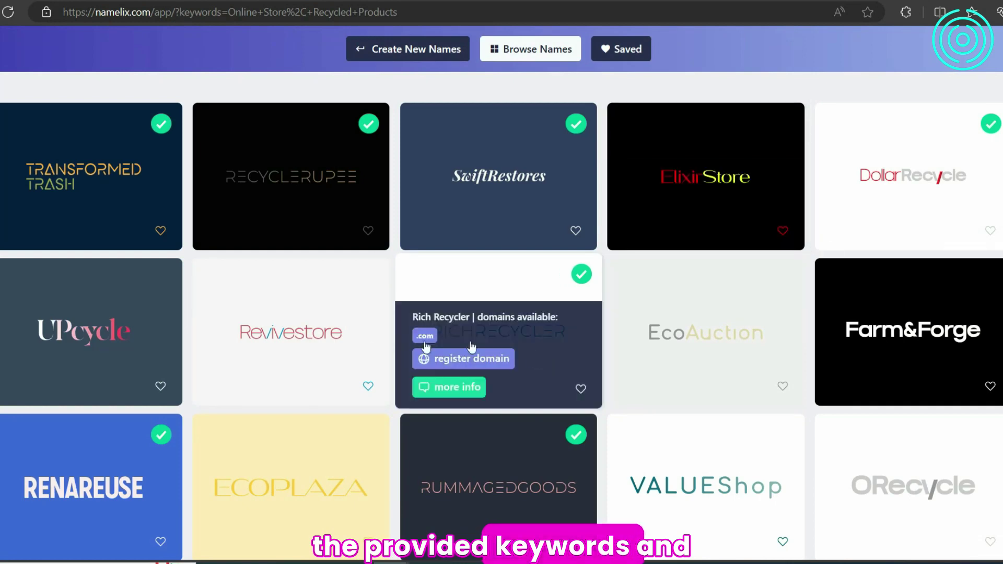
- Scroll through the generated name ideas and open the Scrap Mart logo in Brandmark
scroll(472, 346, "down", 10)
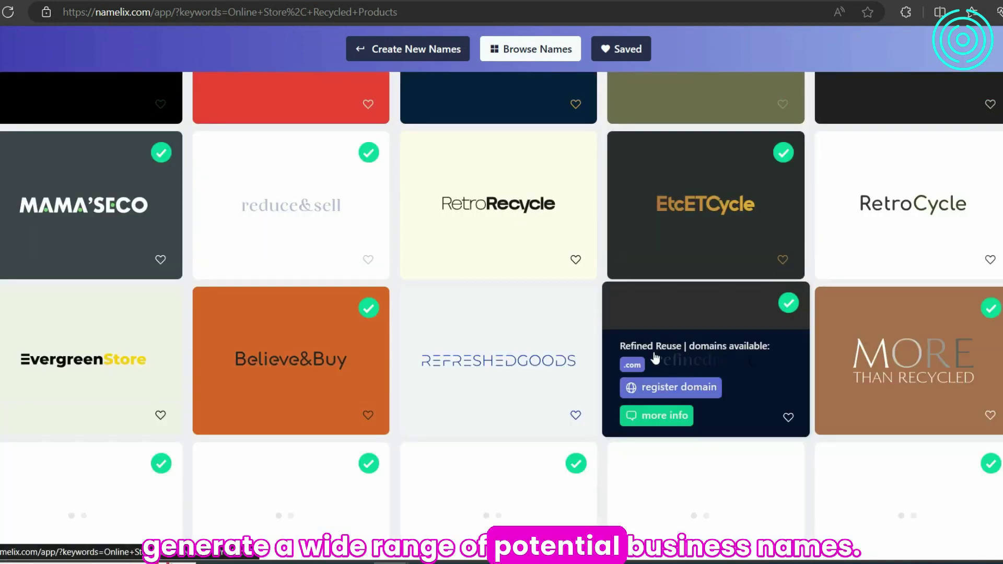
scroll(565, 365, "down", 5)
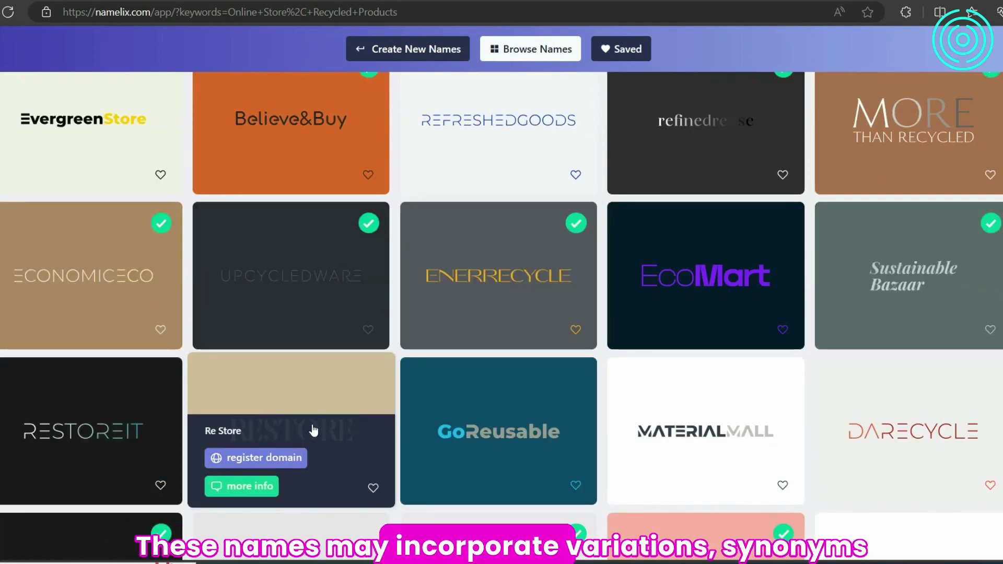
scroll(684, 355, "down", 10)
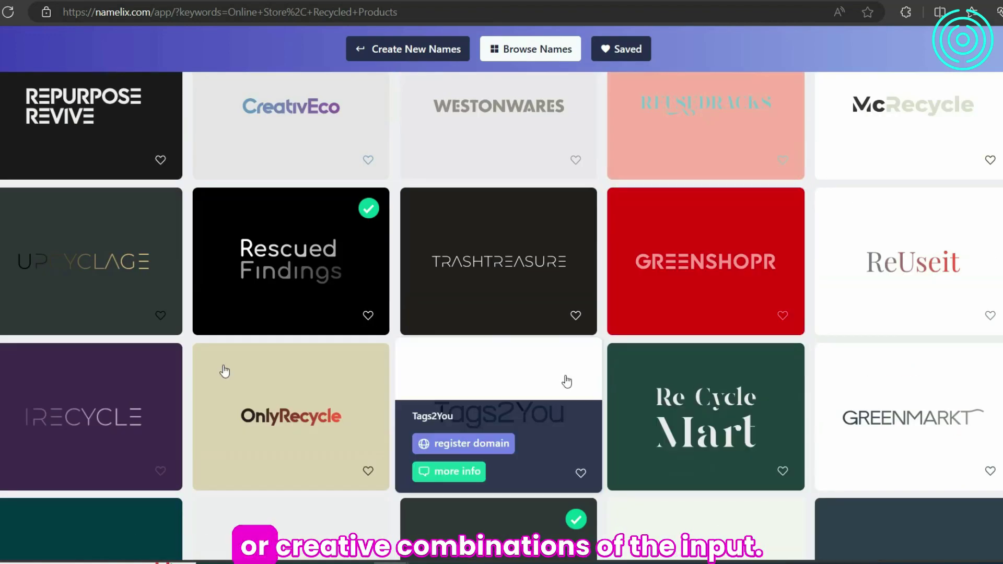
scroll(567, 381, "down", 20)
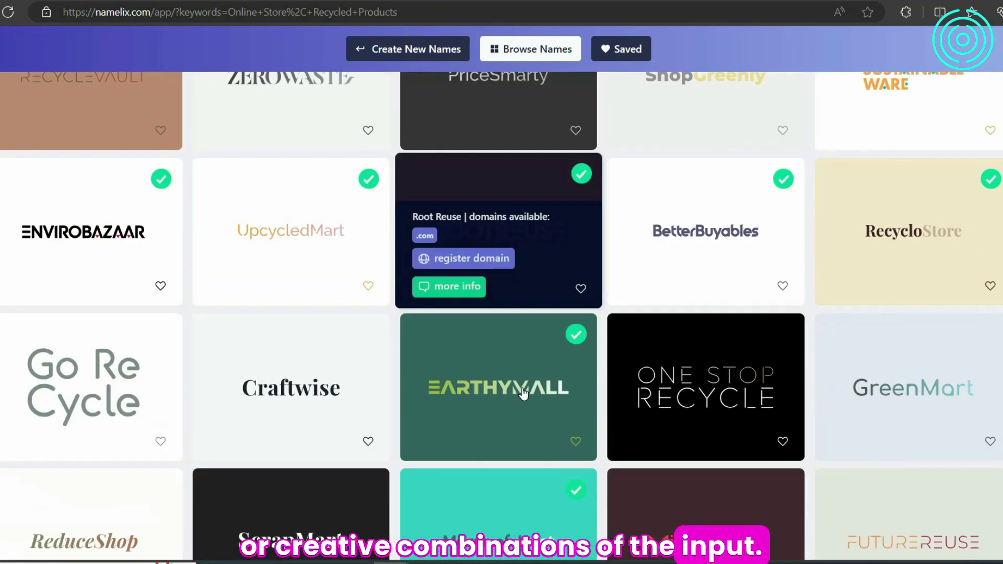
scroll(523, 393, "down", 5)
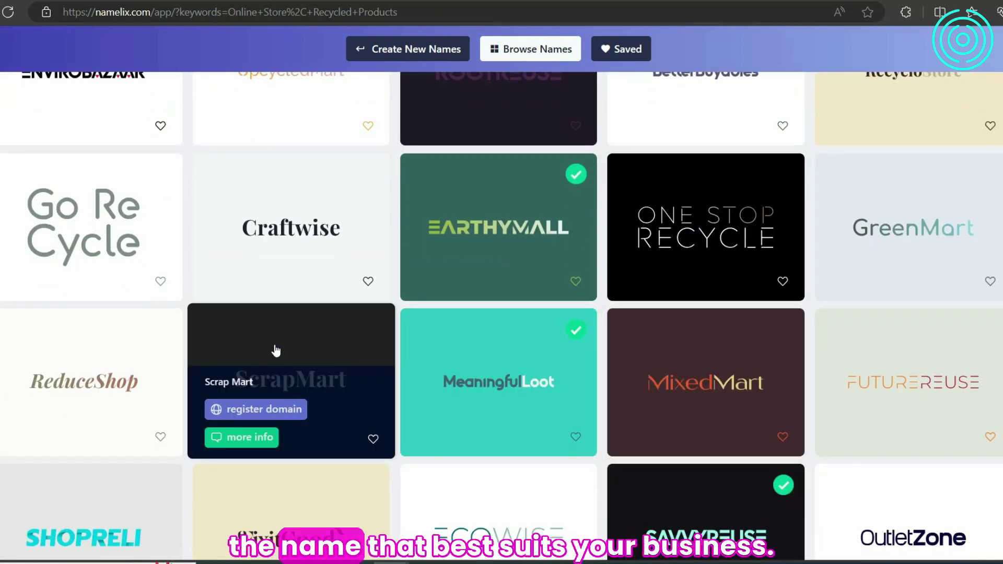
left_click(277, 350)
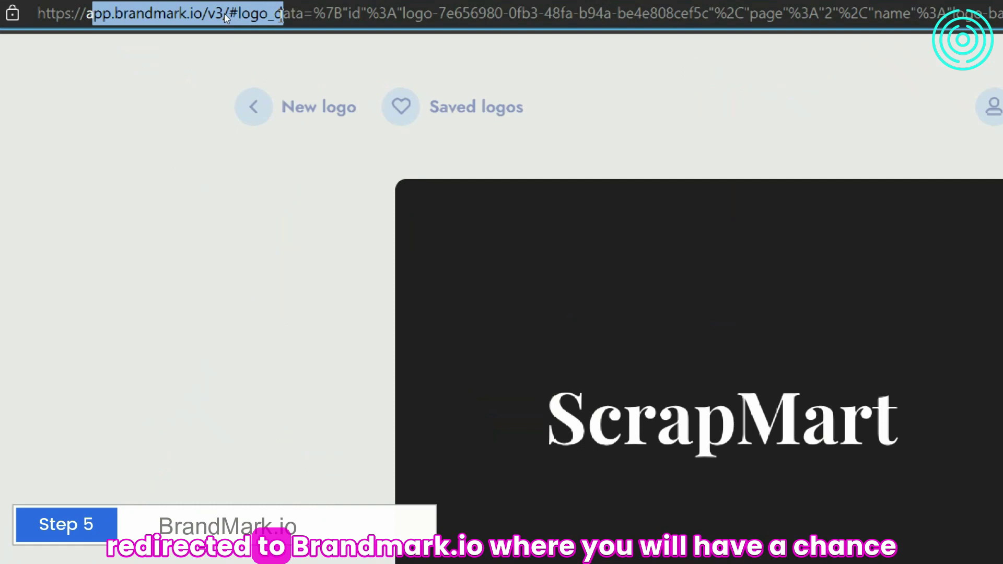
- Step through the Scrap Mart designs to the dark-lettered one with a smartphone icon
left_click(940, 327)
left_click(940, 326)
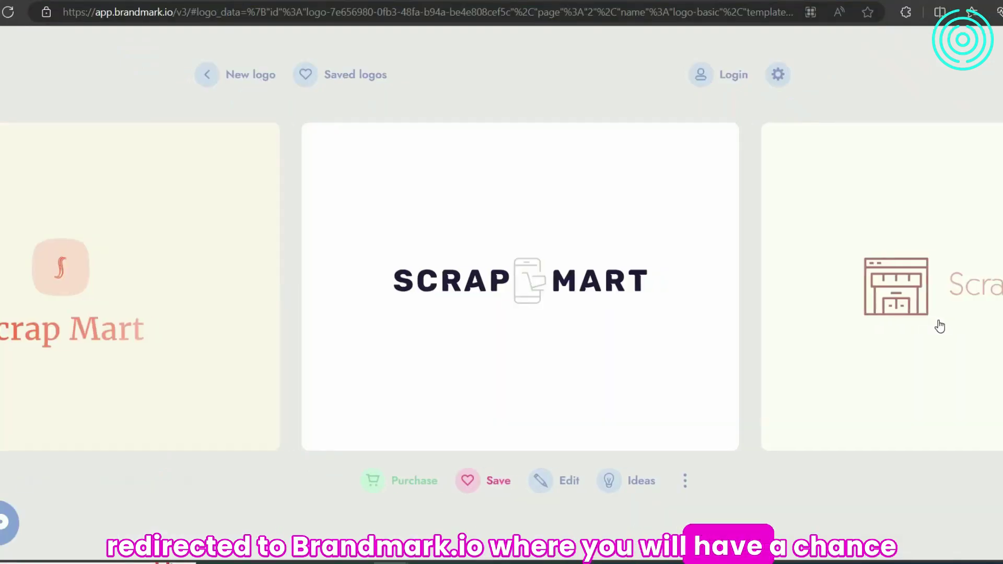
left_click(940, 327)
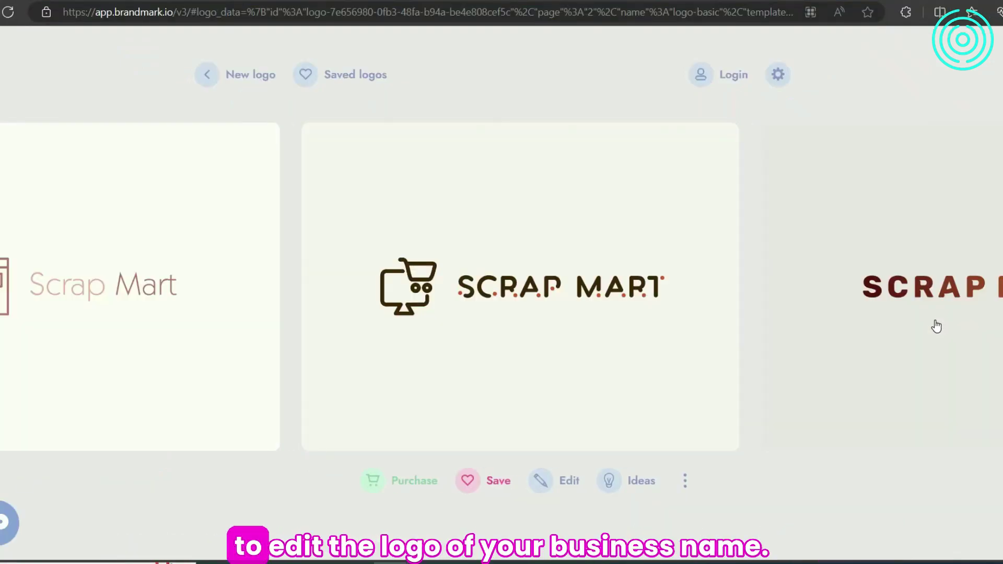
left_click(937, 326)
left_click(937, 325)
left_click(936, 325)
left_click(878, 336)
left_click(879, 336)
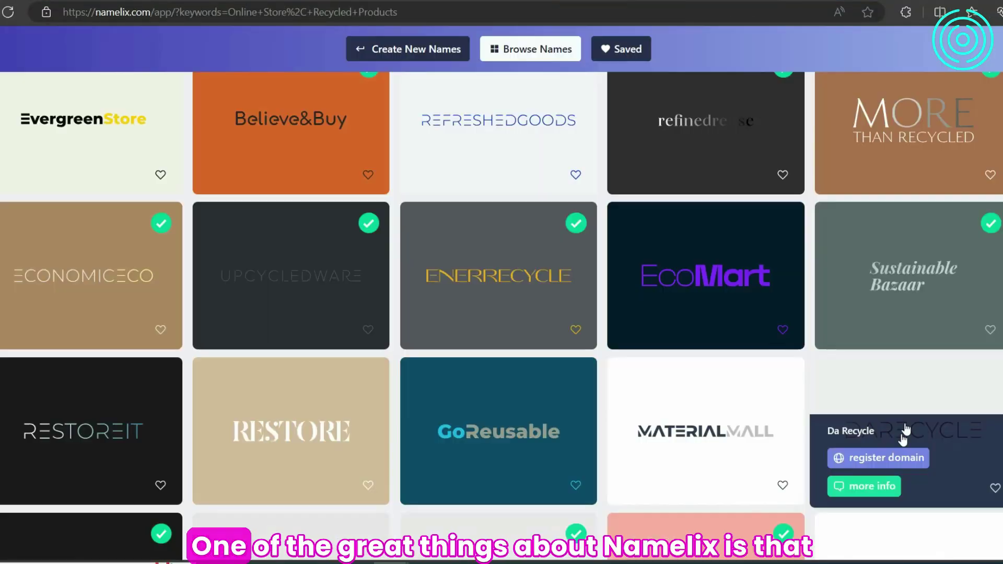
scroll(617, 381, "down", 5)
scroll(606, 381, "down", 12)
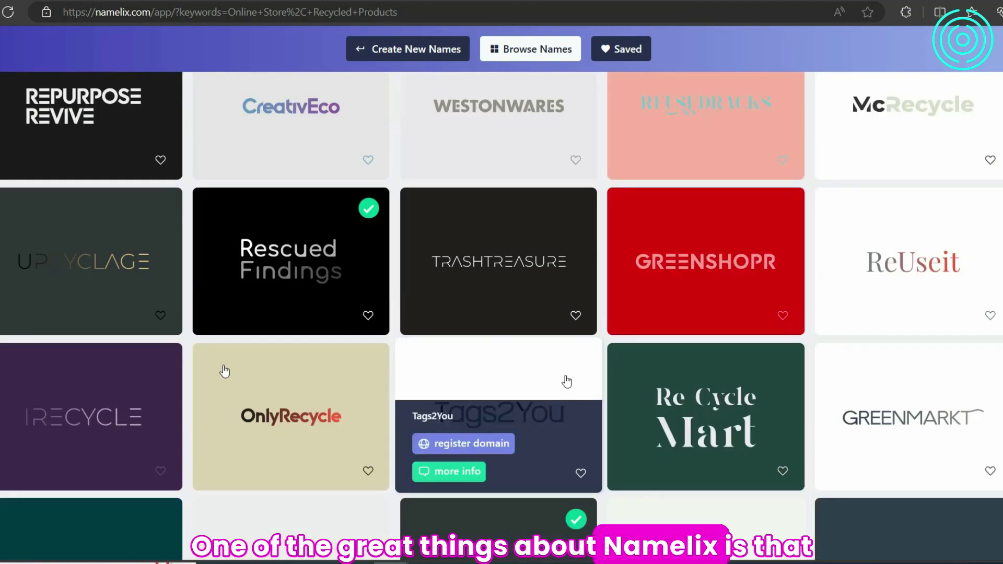
scroll(523, 395, "down", 4)
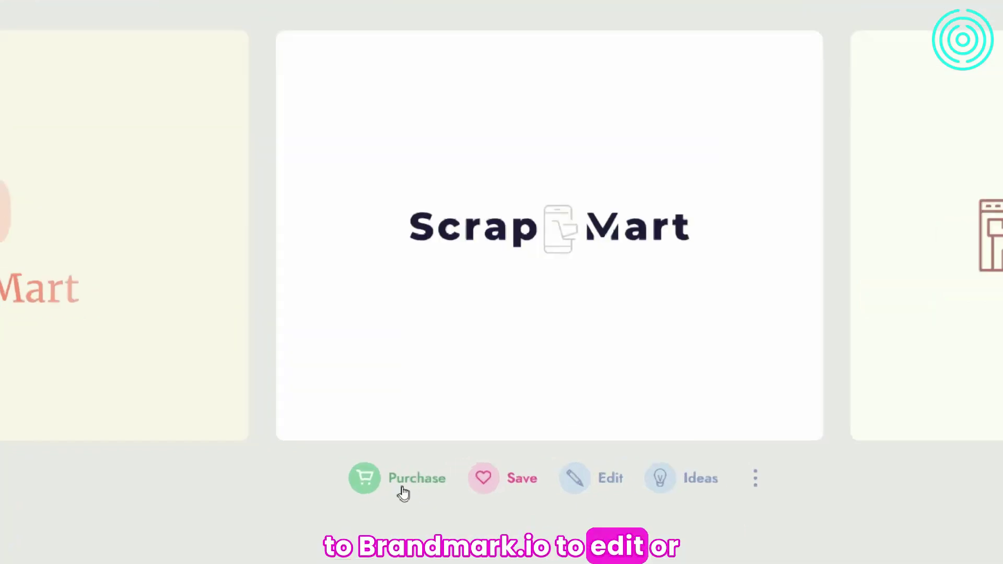
- Bring up the Basic, Designer and Enterprise purchase plans for the Scrap Mart logo
left_click(403, 491)
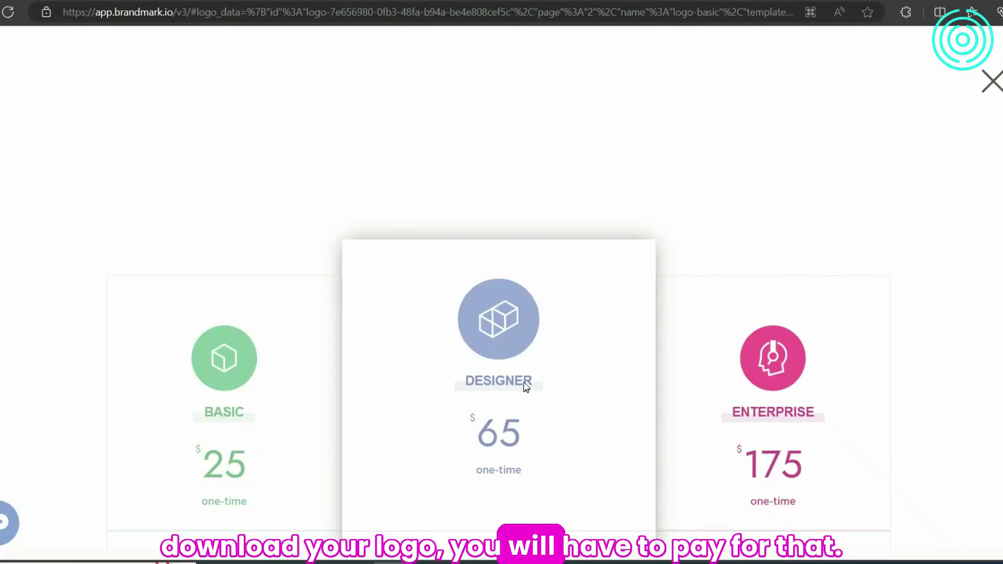
scroll(343, 393, "down", 3)
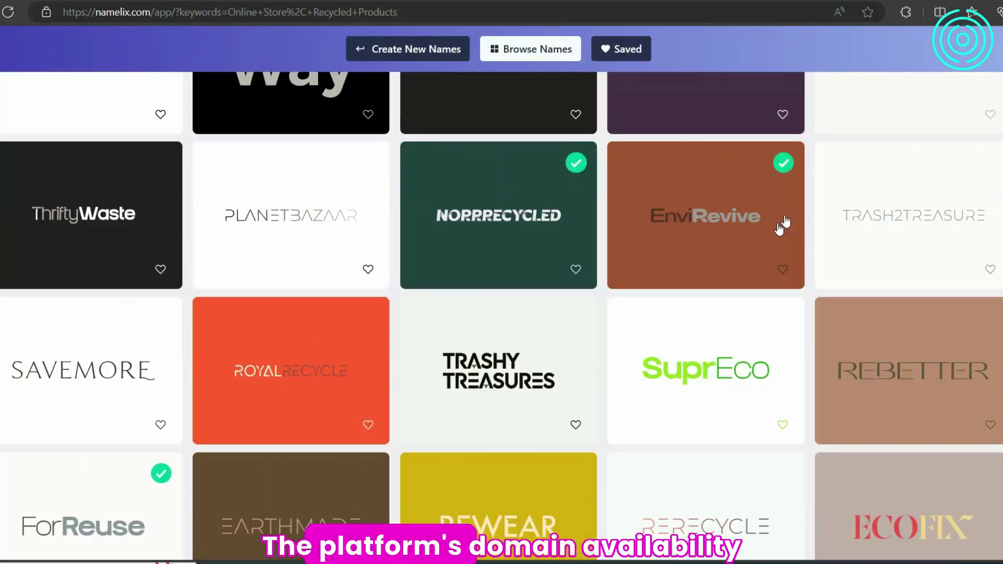
- Review Norr Recycled's domain availability and AI feedback, then open Green Trader's details
mouse_move(499, 214)
left_click(455, 276)
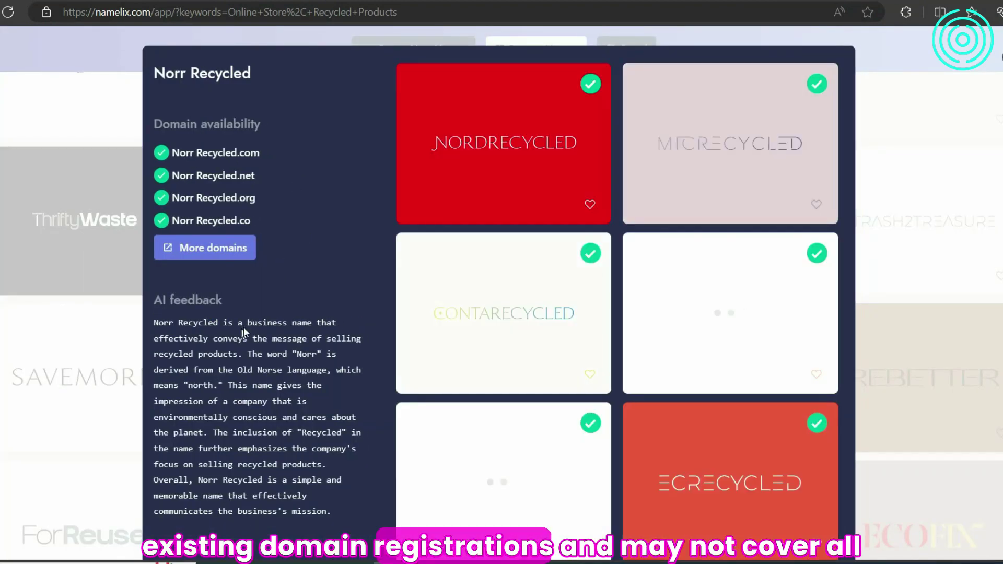
scroll(244, 328, "down", 3)
scroll(244, 328, "up", 3)
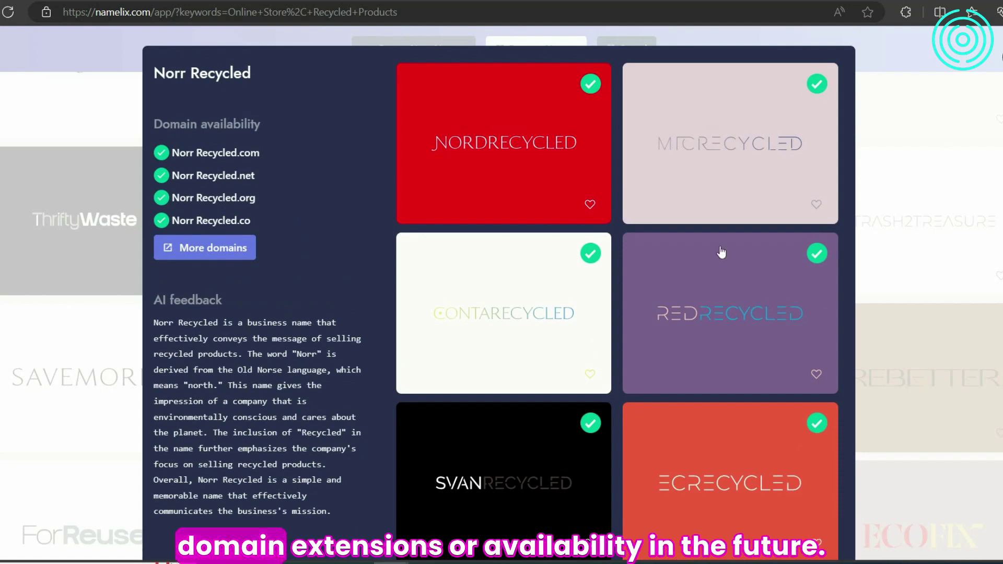
key("Escape")
scroll(719, 253, "up", 5)
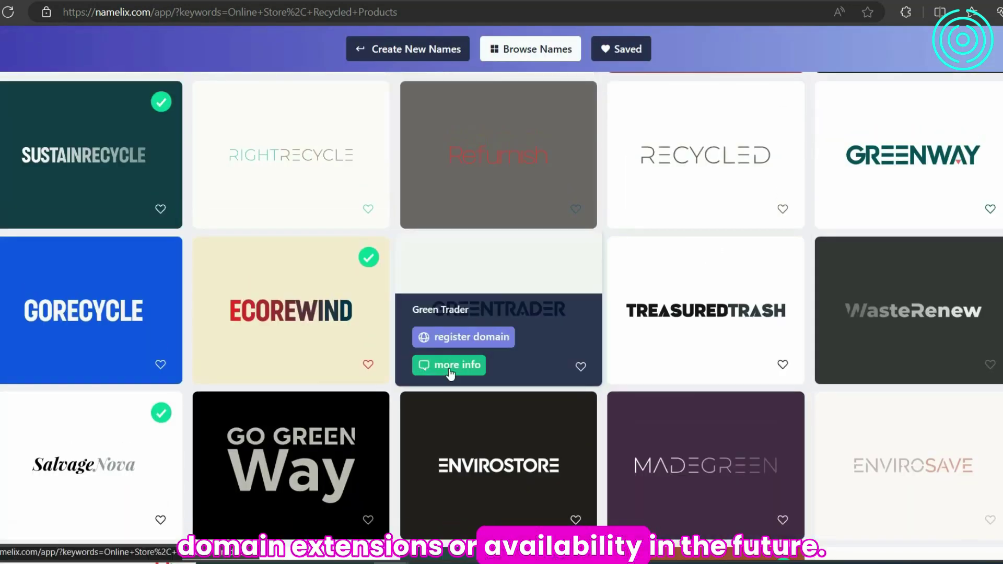
left_click(450, 366)
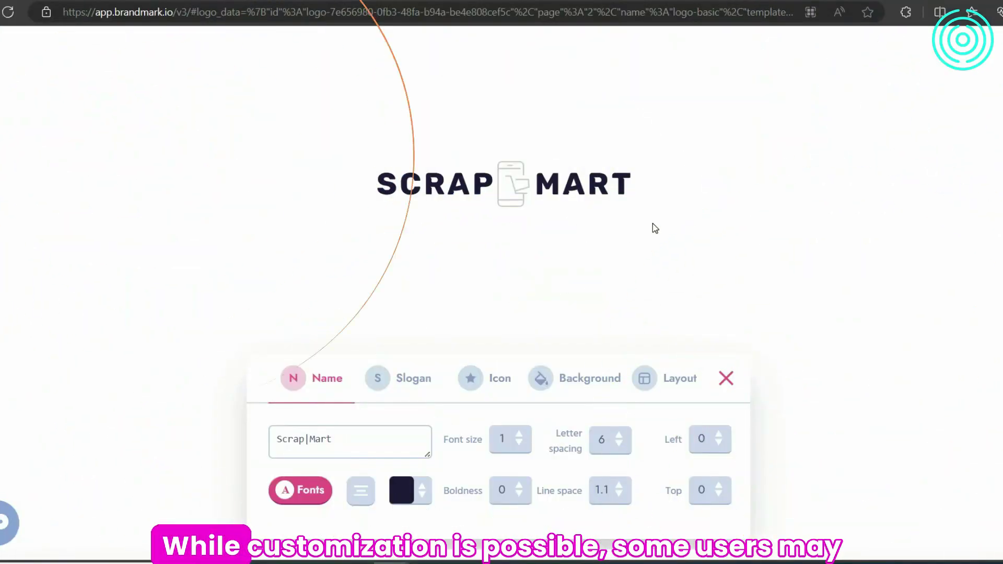
- Apply a suggested font to the Scrap Mart name
left_click(311, 492)
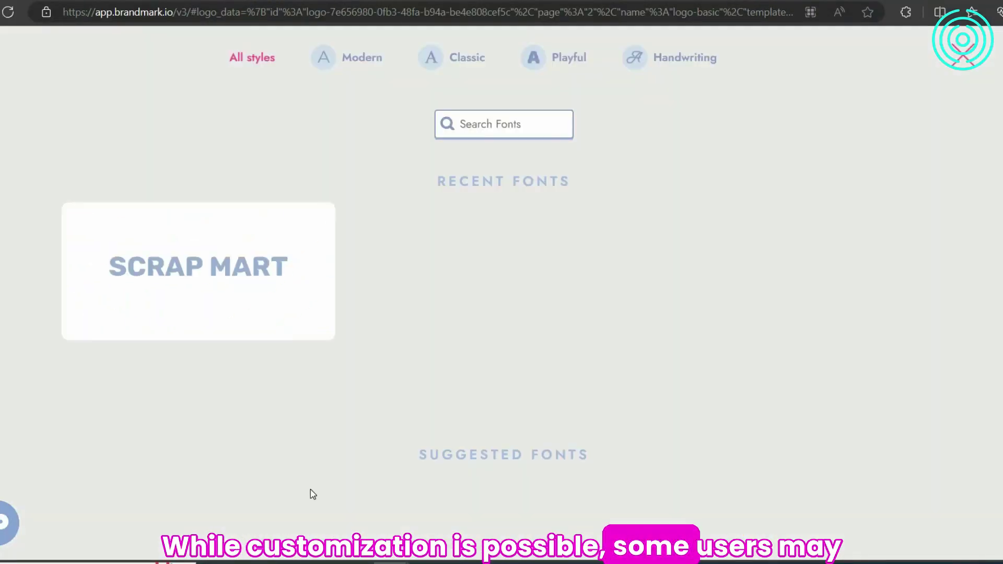
scroll(674, 356, "down", 3)
scroll(773, 383, "down", 3)
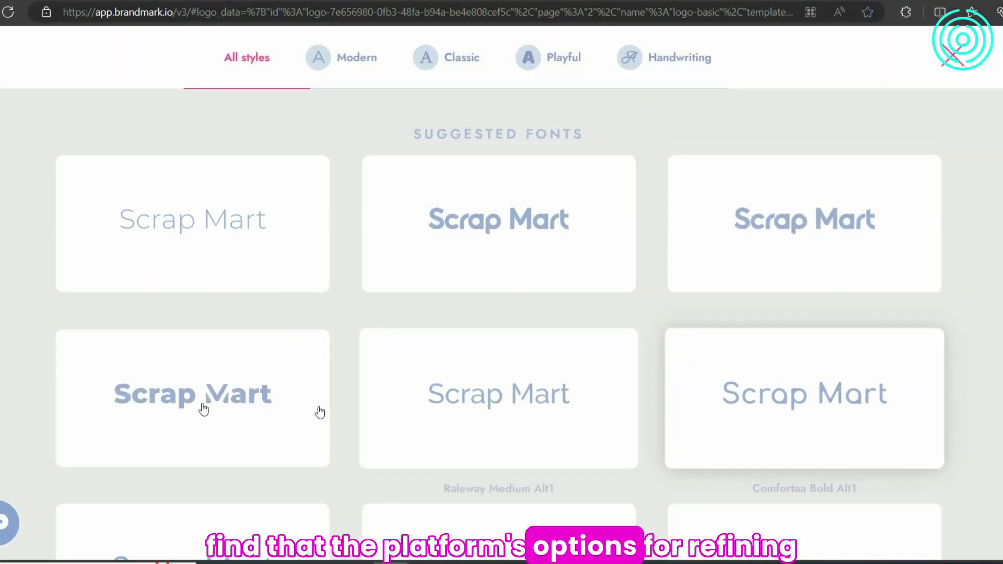
left_click(203, 408)
- Rearrange the logo into the second layout, then into the first layout
left_click(673, 379)
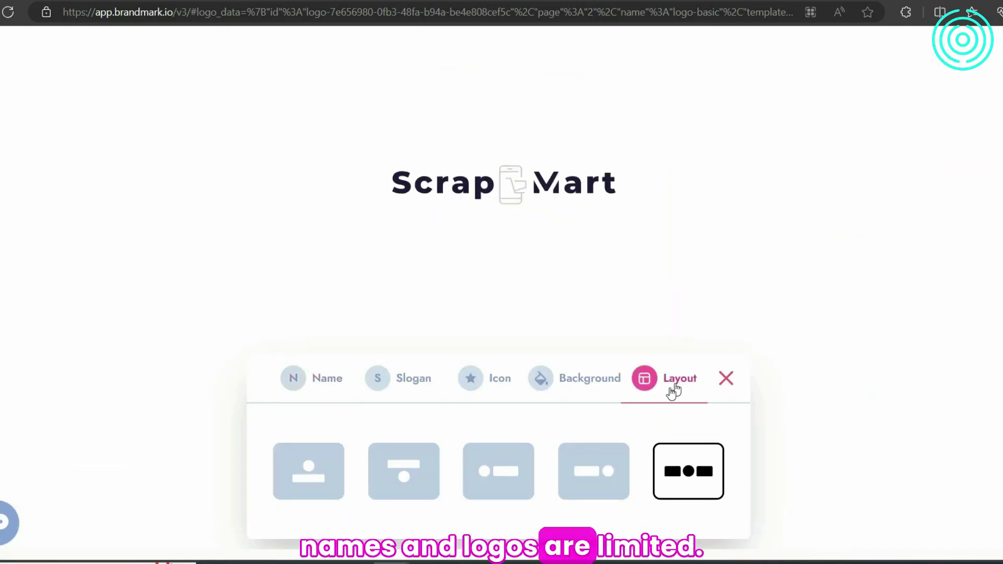
left_click(401, 473)
left_click(301, 473)
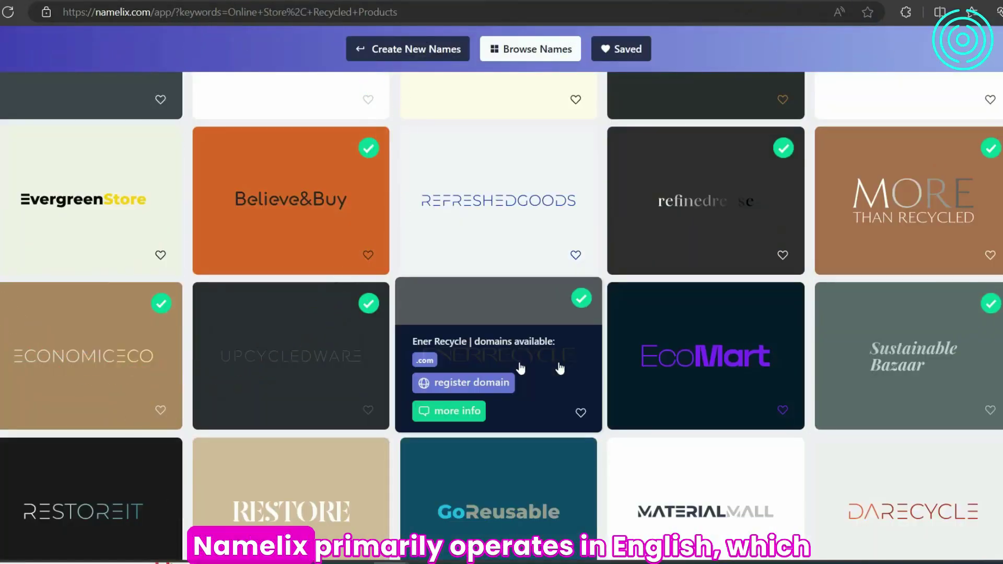
scroll(513, 369, "down", 2)
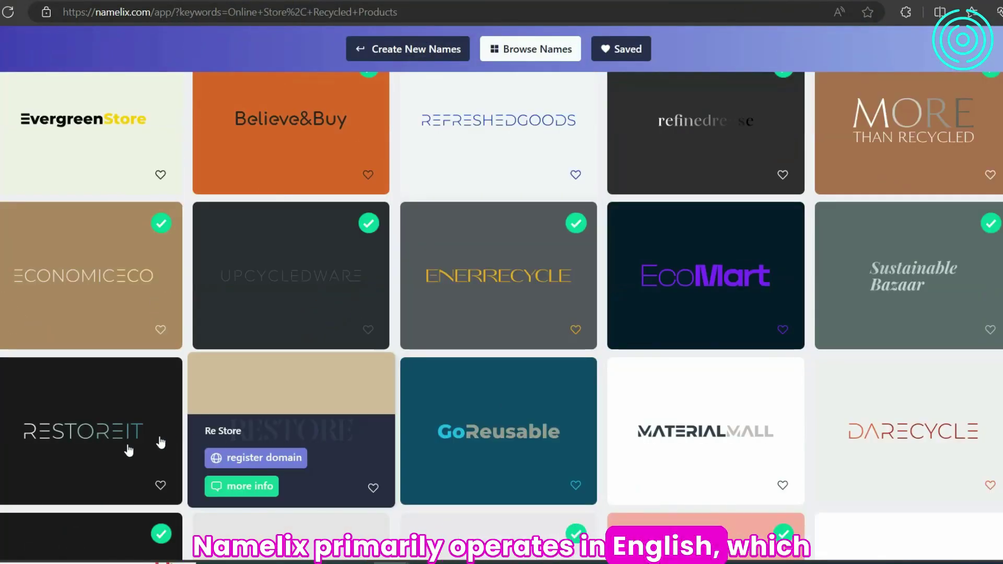